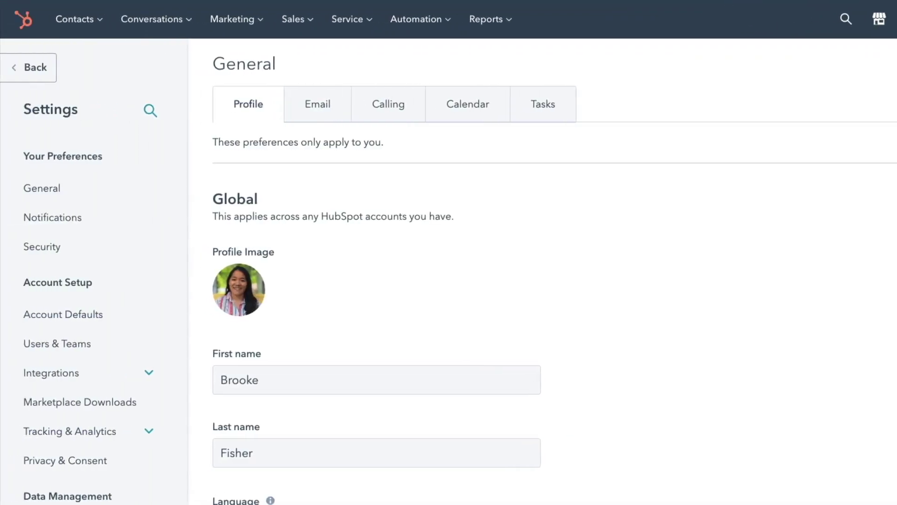
Step: Start a new private app under Integrations > Private Apps and name it Custom Object Authentication
left_click(147, 375)
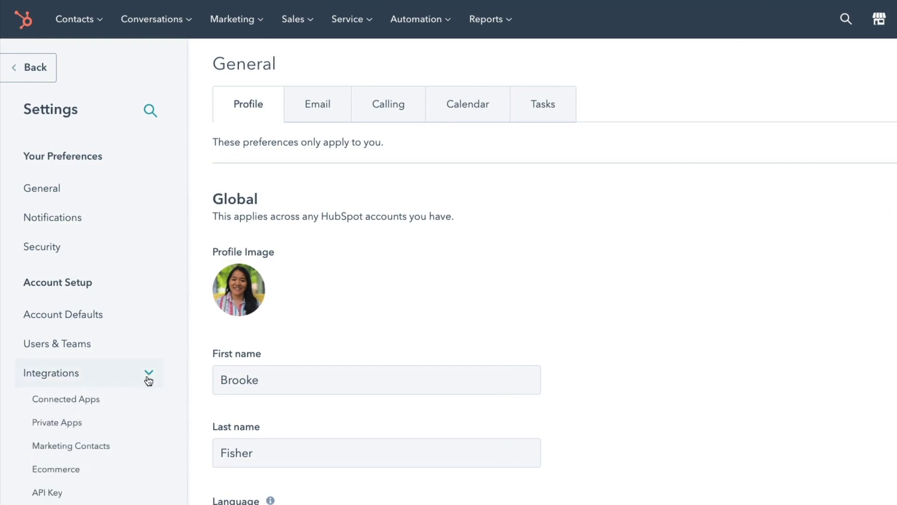
left_click(137, 421)
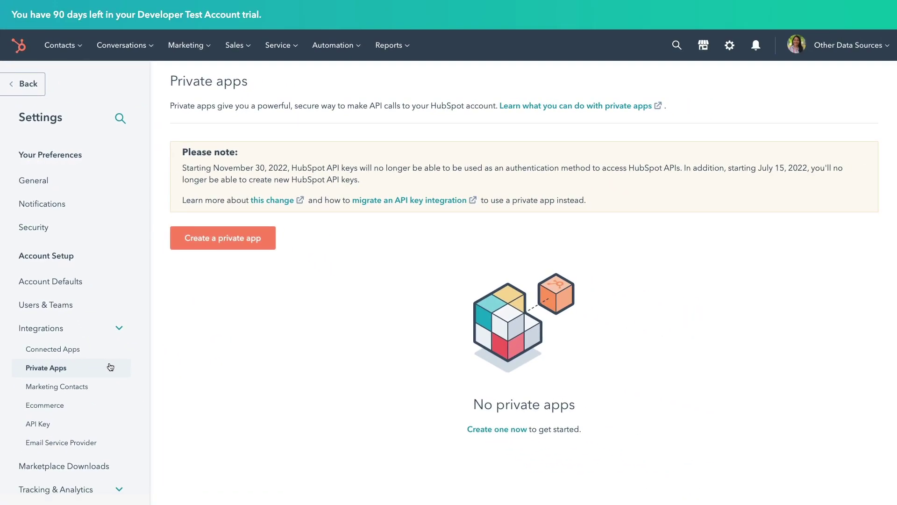
left_click(216, 238)
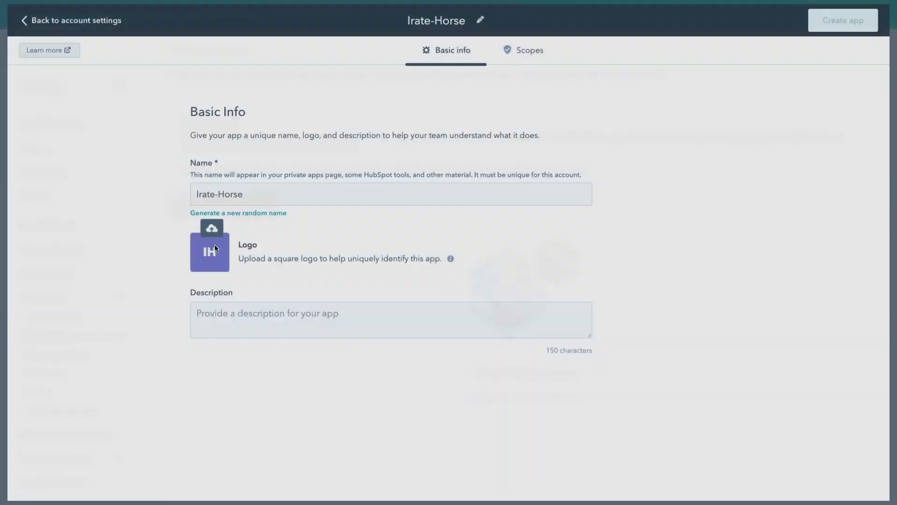
type("Custom Object Authen")
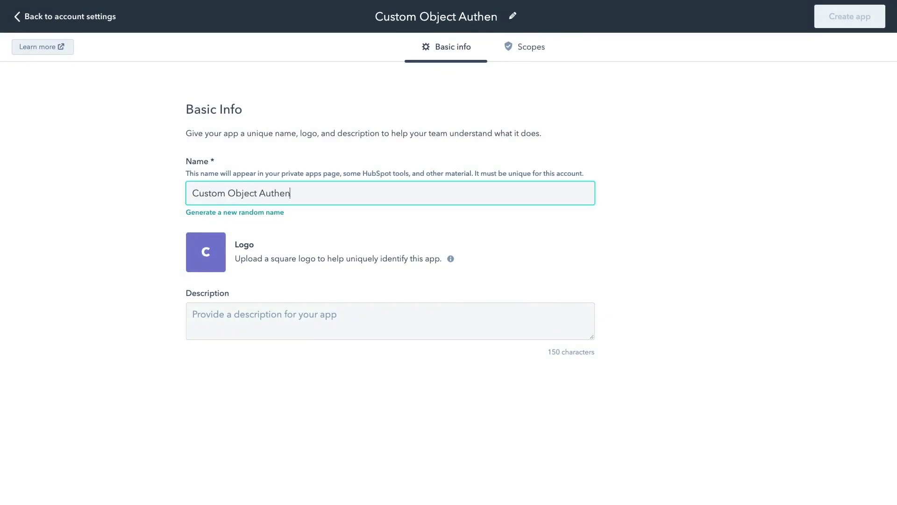
type("tication")
Step: Grant crm.objects.custom and crm.schemas.custom read and write scopes, then create the app
left_click(519, 55)
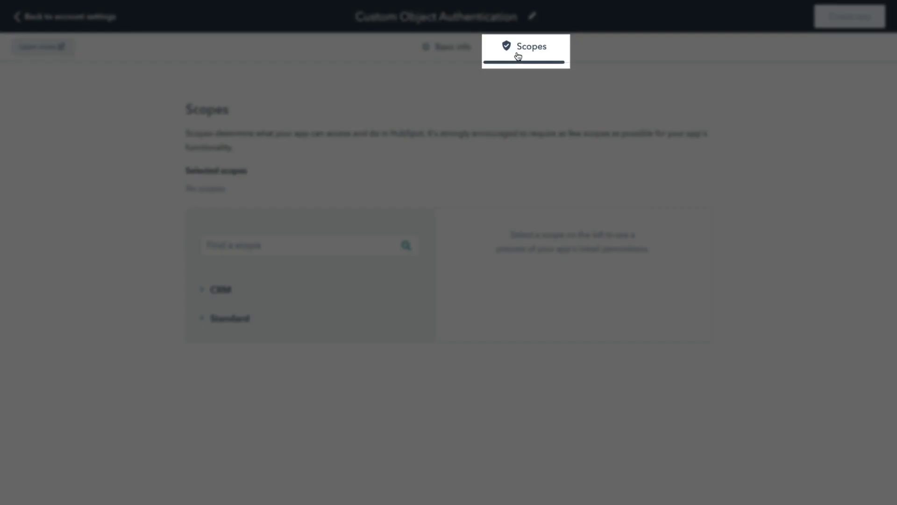
left_click(237, 318)
scroll(237, 317, "down", 3)
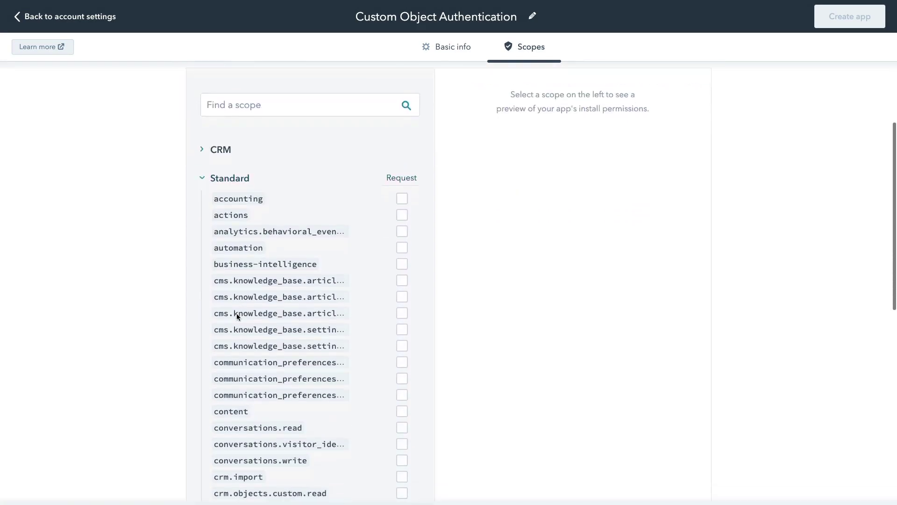
scroll(238, 315, "down", 2)
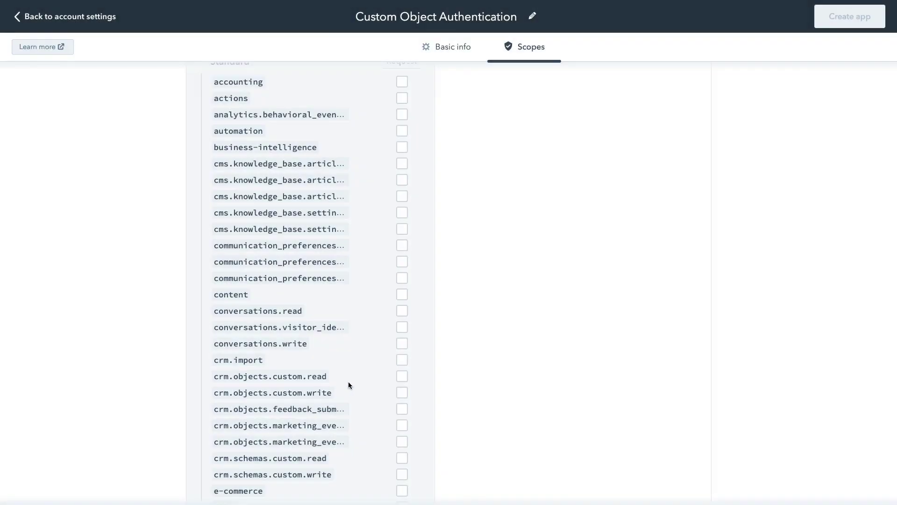
left_click(403, 377)
left_click(400, 395)
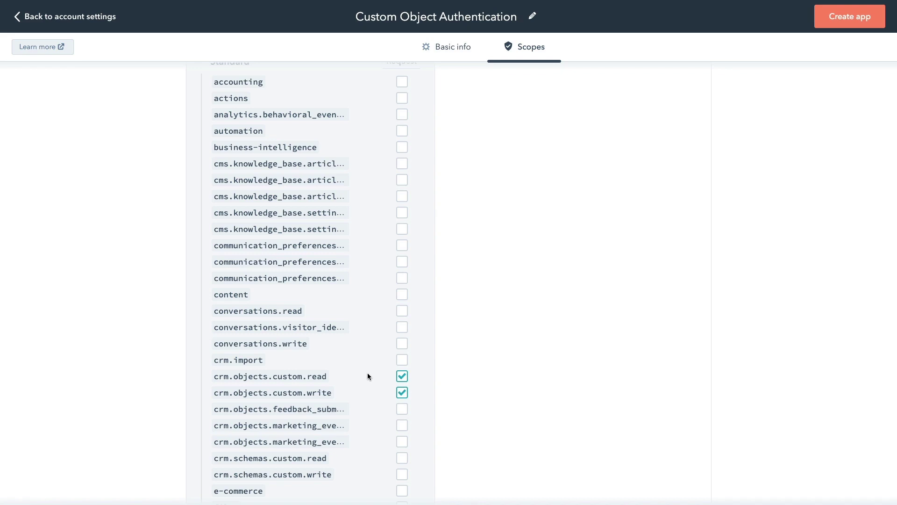
scroll(368, 376, "down", 2)
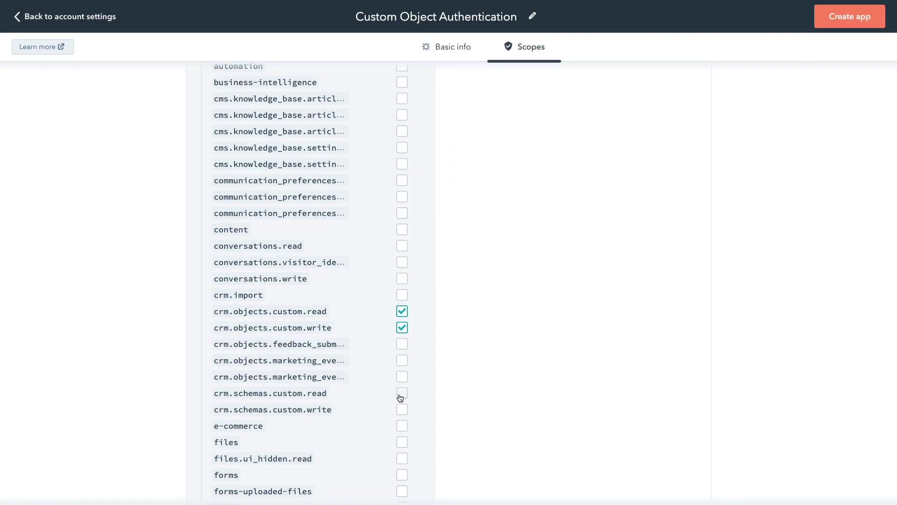
left_click(399, 395)
left_click(401, 410)
left_click(850, 16)
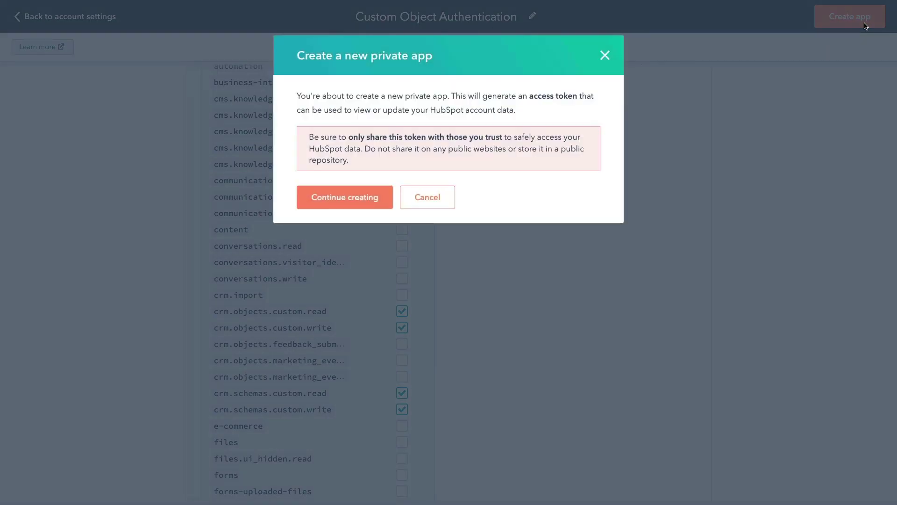
Step: Confirm app creation, copy the revealed access token, and skip the tour
left_click(370, 195)
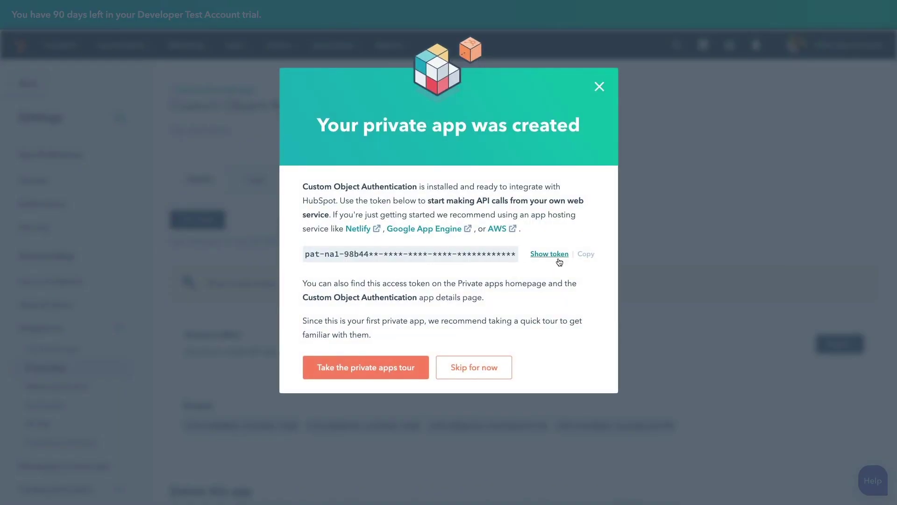
left_click(559, 258)
left_click(583, 256)
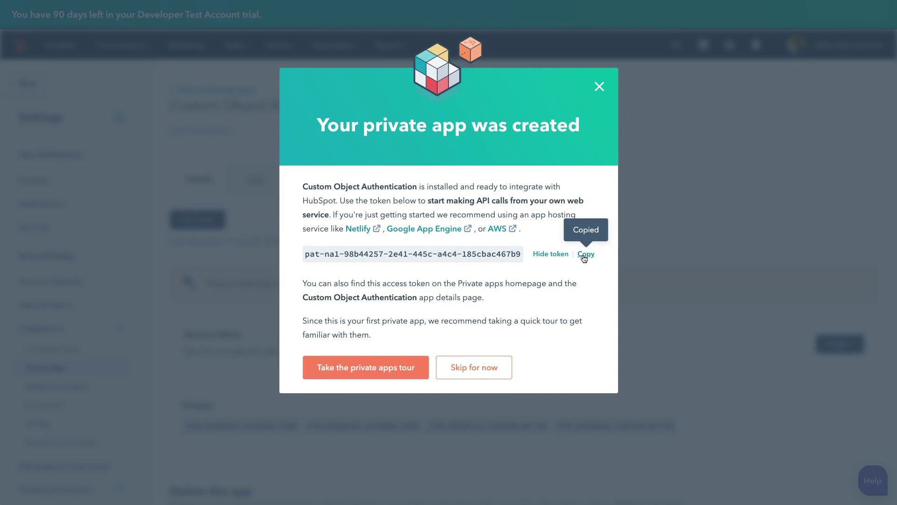
left_click(477, 369)
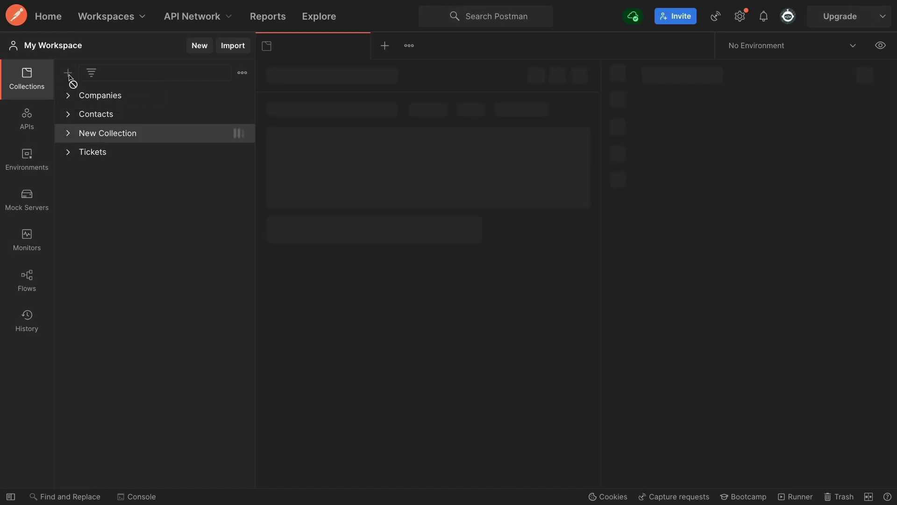
type("CRM Ob")
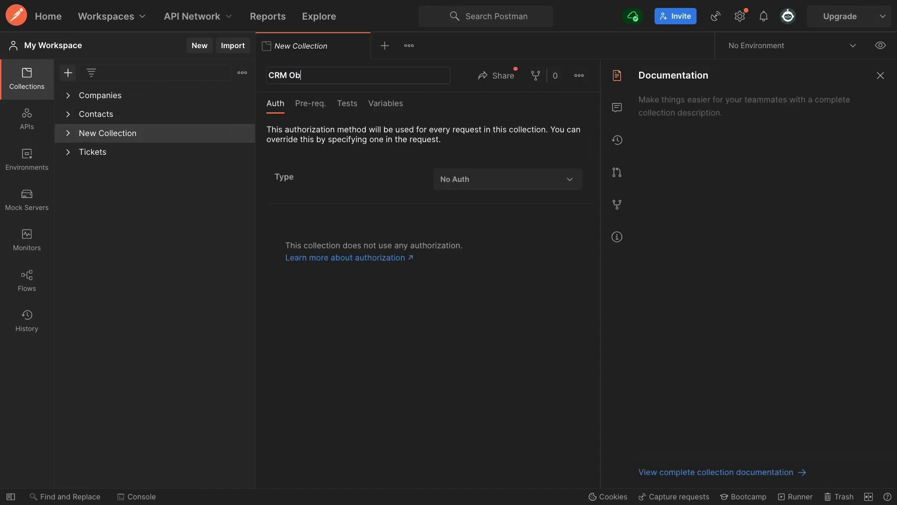
type("ject Schemas")
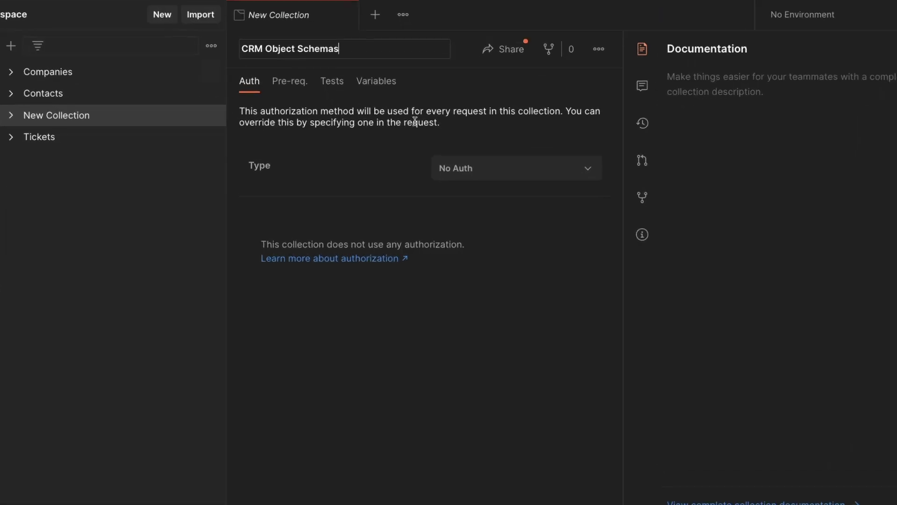
Step: Set the collection's authorization to Bearer Token using the copied HubSpot access token
left_click(515, 182)
left_click(522, 247)
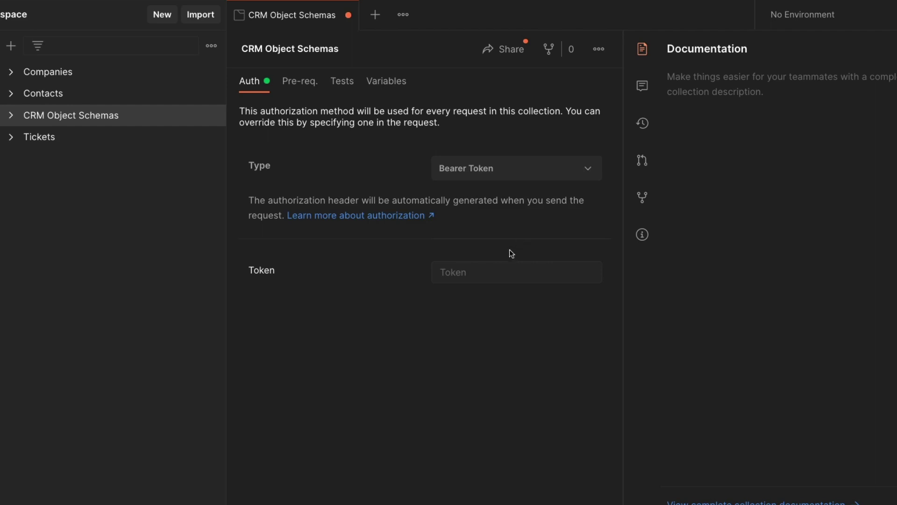
left_click(498, 272)
key("ctrl+v")
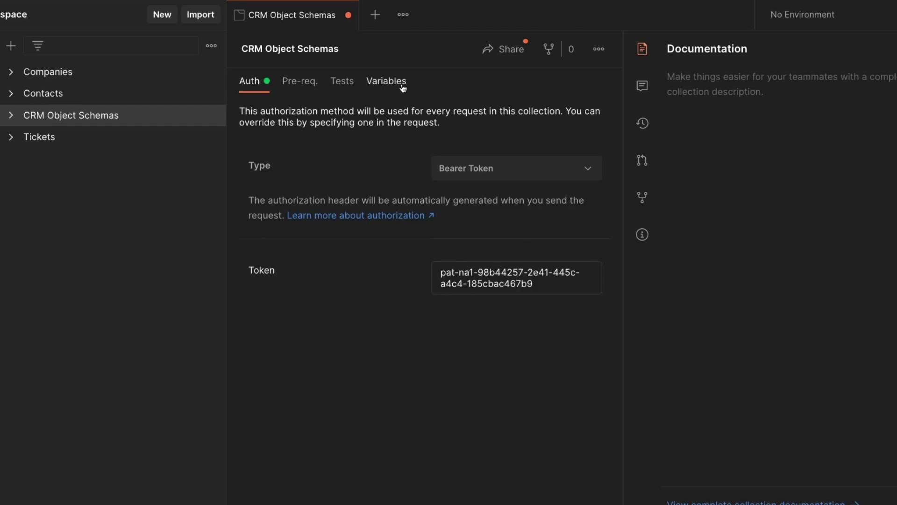
left_click(387, 80)
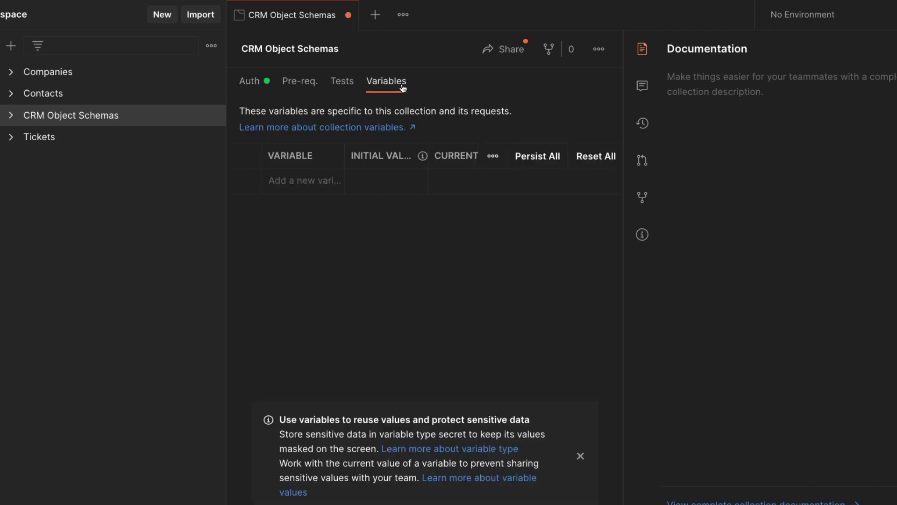
left_click(300, 181)
type("base")
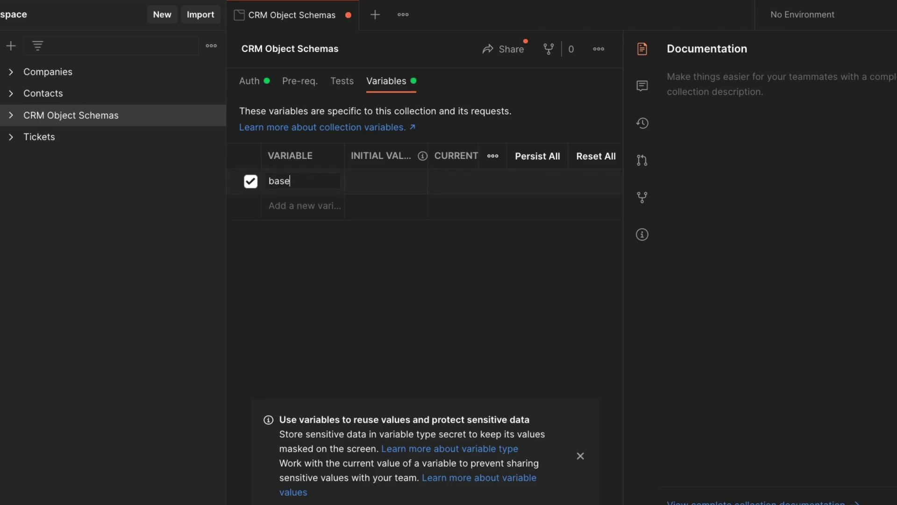
type("Url")
key("Tab")
type("https:")
type("//api")
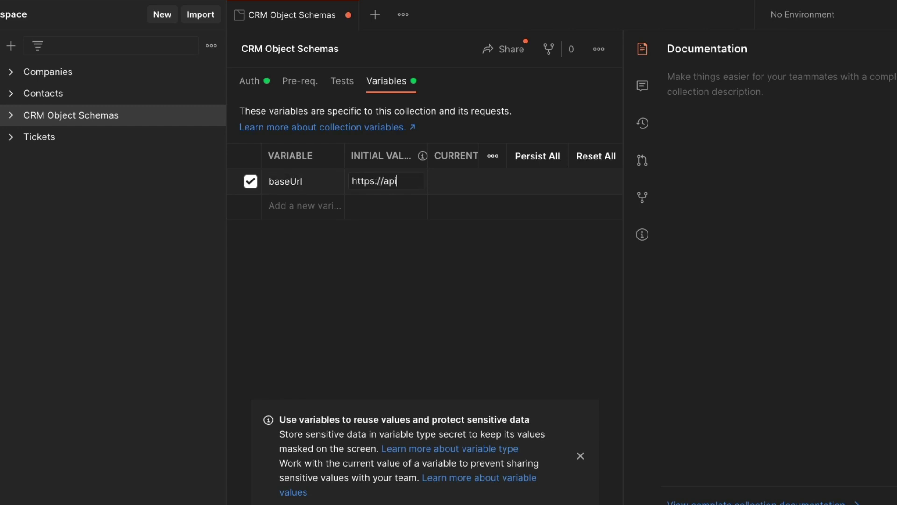
type(".hubapi.com")
left_click(328, 225)
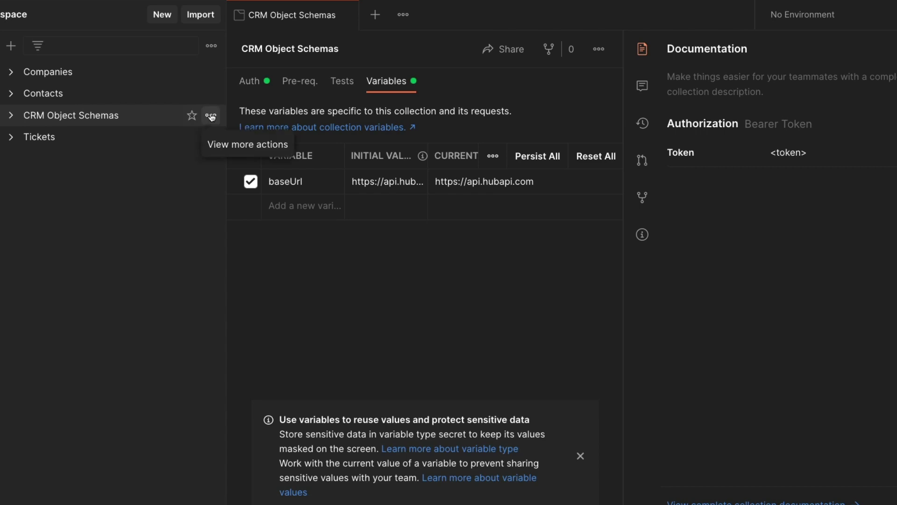
Step: Add a POST request called Custom Object Schema with URL {{baseUrl}}/crm/v3/schemas to CRM Object Schemas
left_click(211, 117)
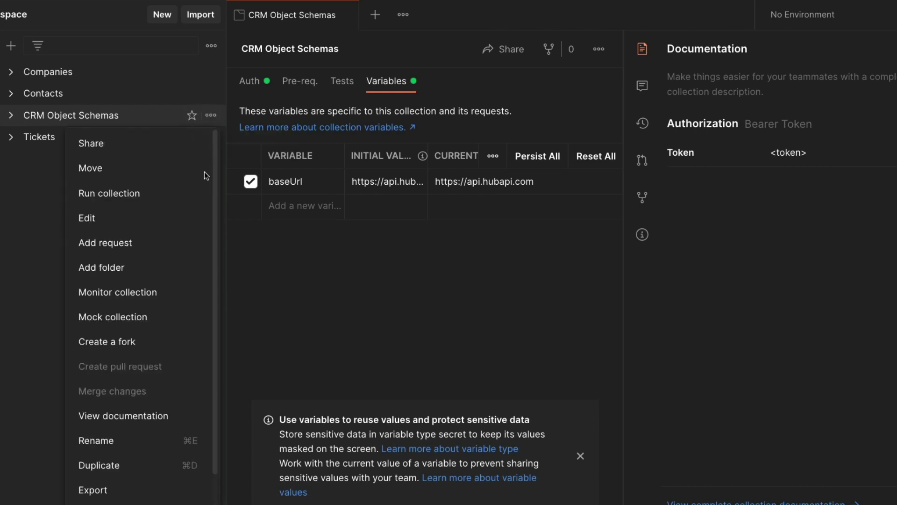
left_click(186, 245)
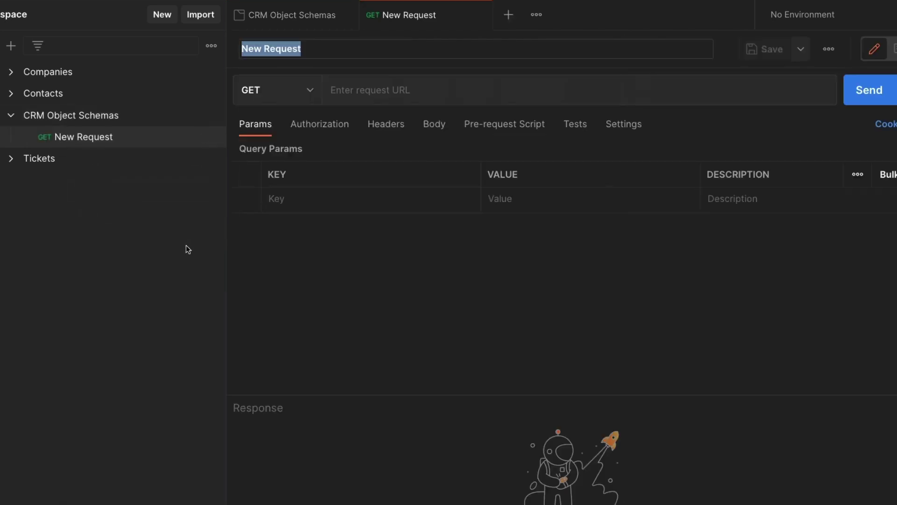
type("Custom Obj")
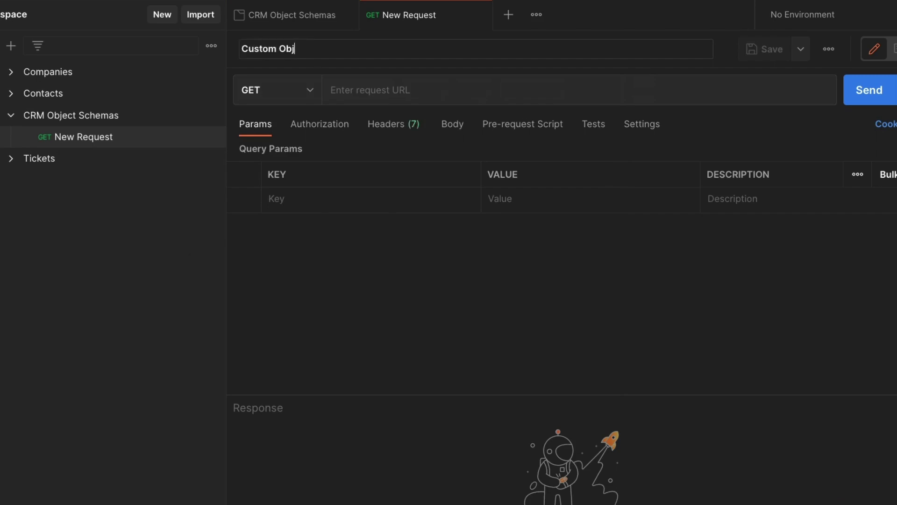
type("ect Schema")
left_click(294, 97)
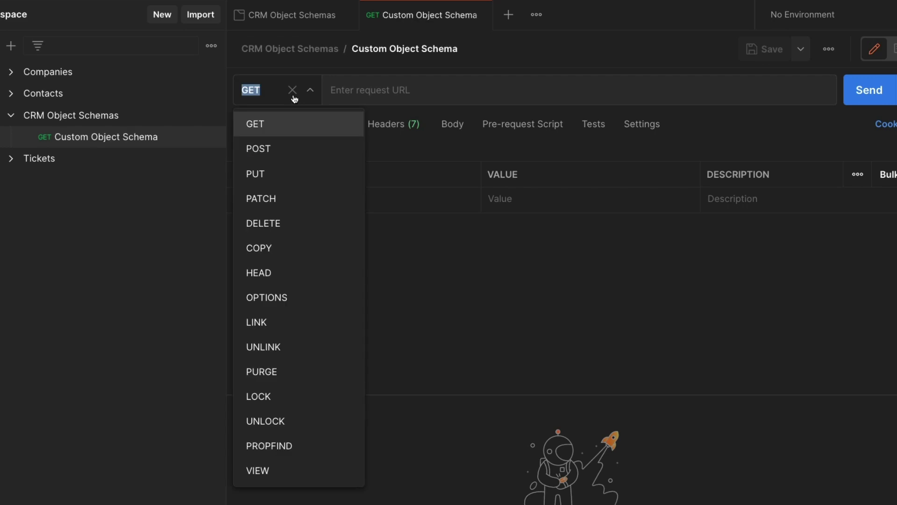
left_click(293, 151)
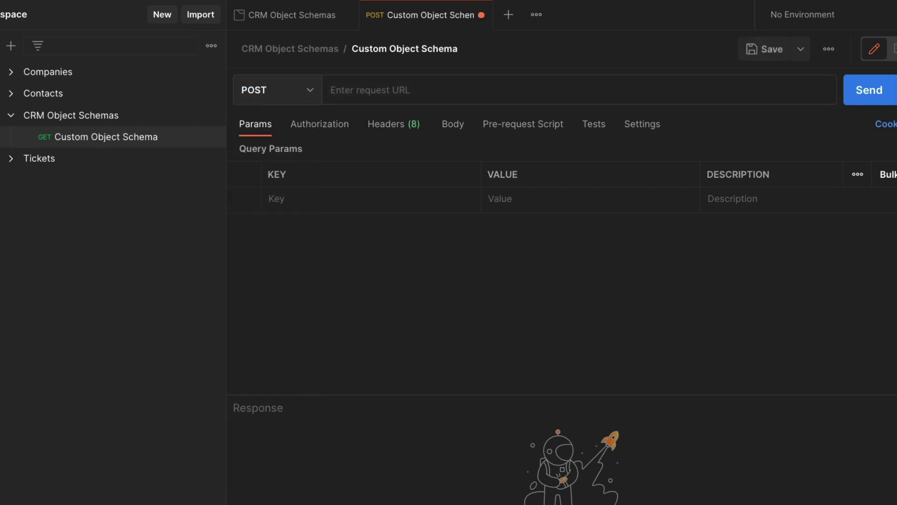
type("{{ba")
key("Return")
type("/")
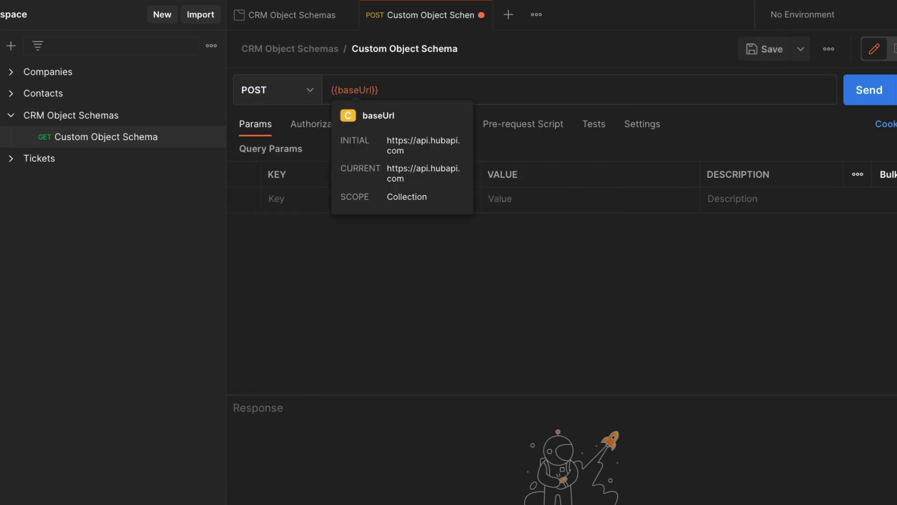
type("crm/v3")
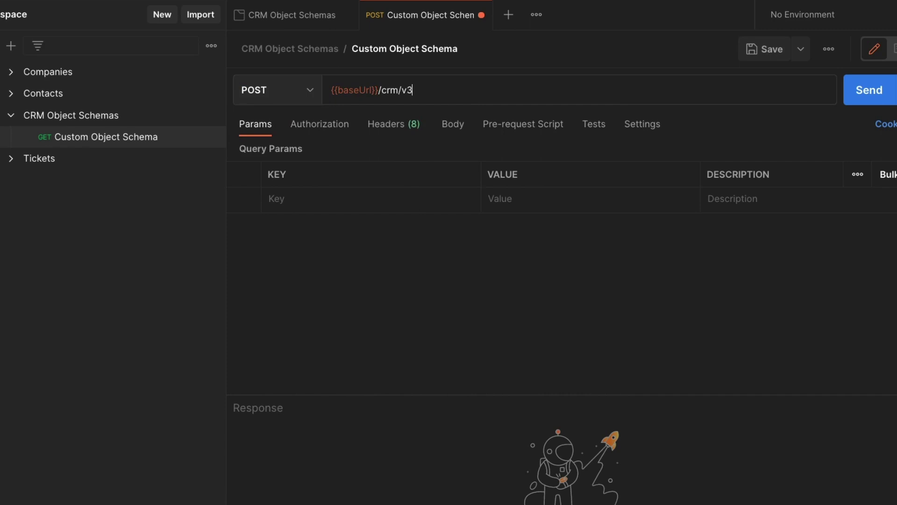
type("/schemas")
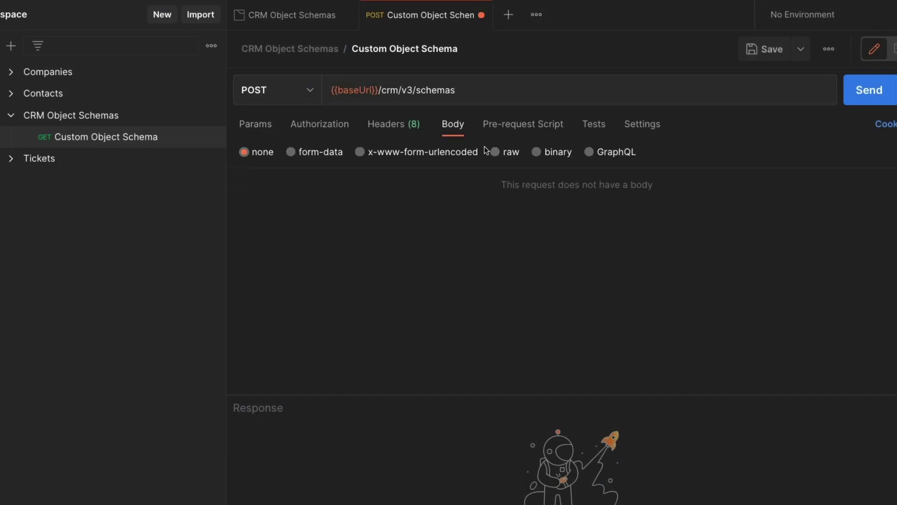
Step: Set the request body to raw JSON and paste in the Cars schema definition
left_click(496, 153)
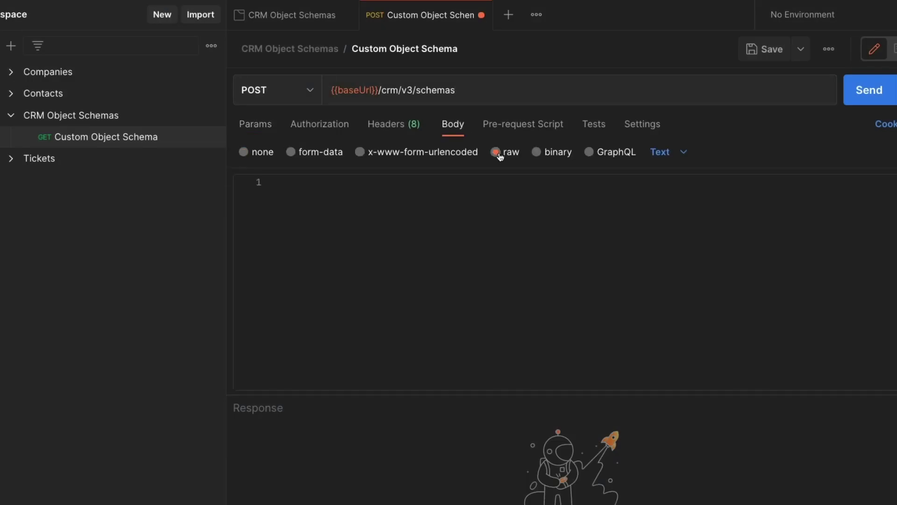
left_click(659, 153)
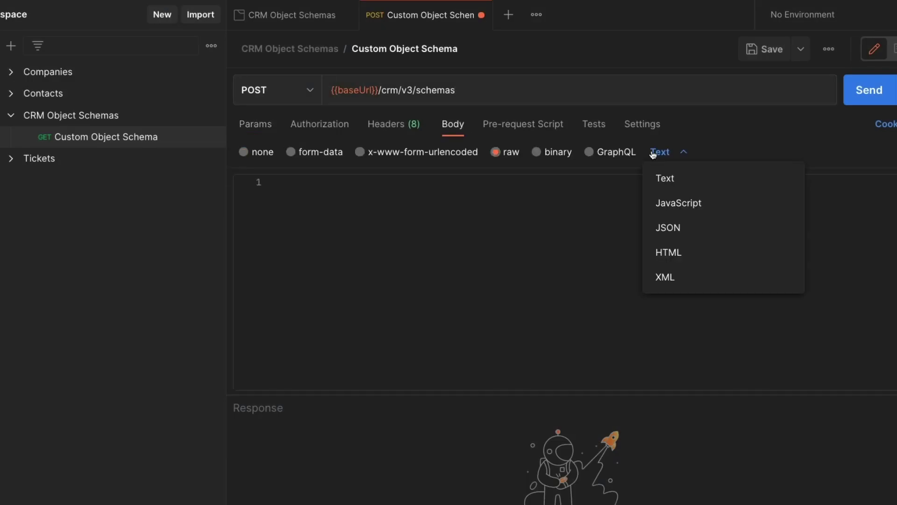
left_click(673, 227)
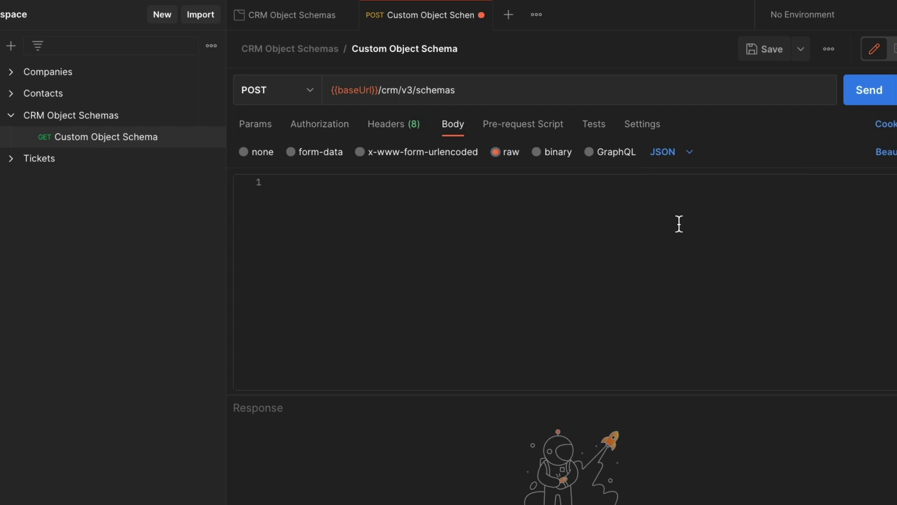
left_click(678, 223)
key("ctrl+v")
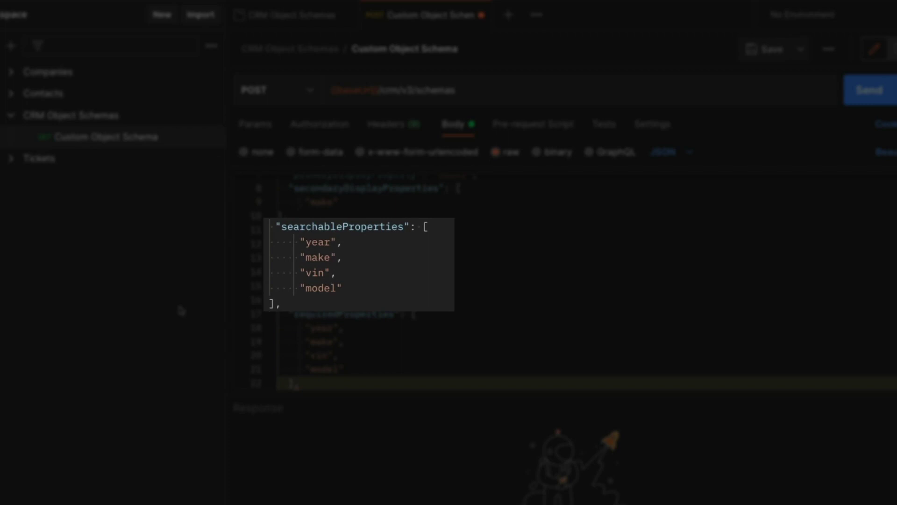
scroll(179, 306, "down", 5)
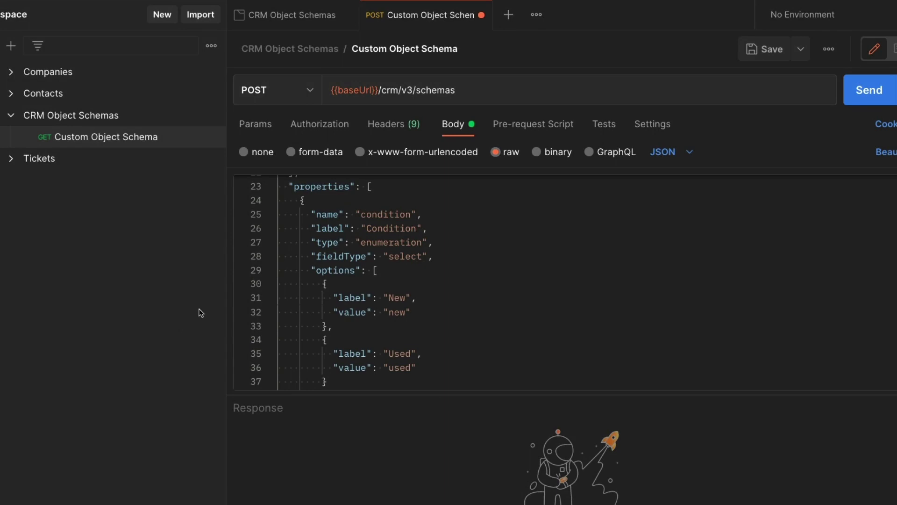
scroll(199, 312, "down", 10)
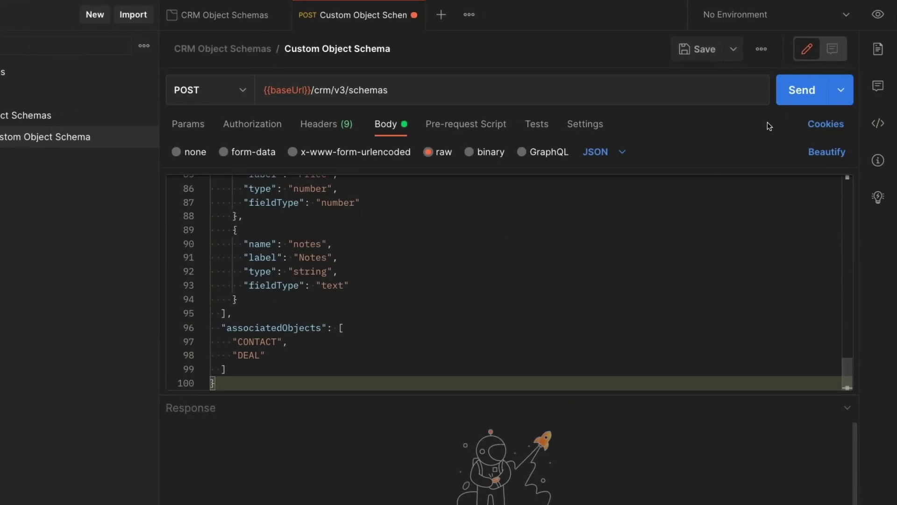
left_click(795, 97)
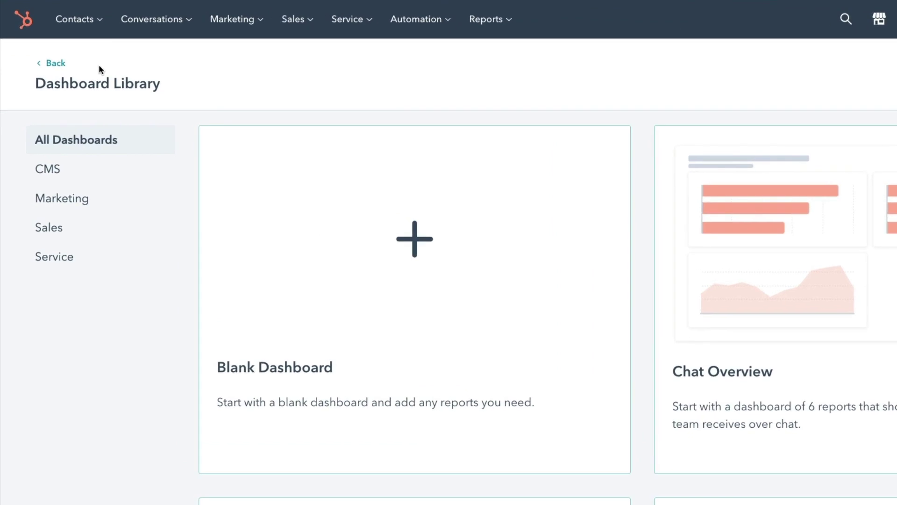
Step: Open the object type list on the Contacts page to find the Cars object
mouse_move(78, 19)
left_click(85, 62)
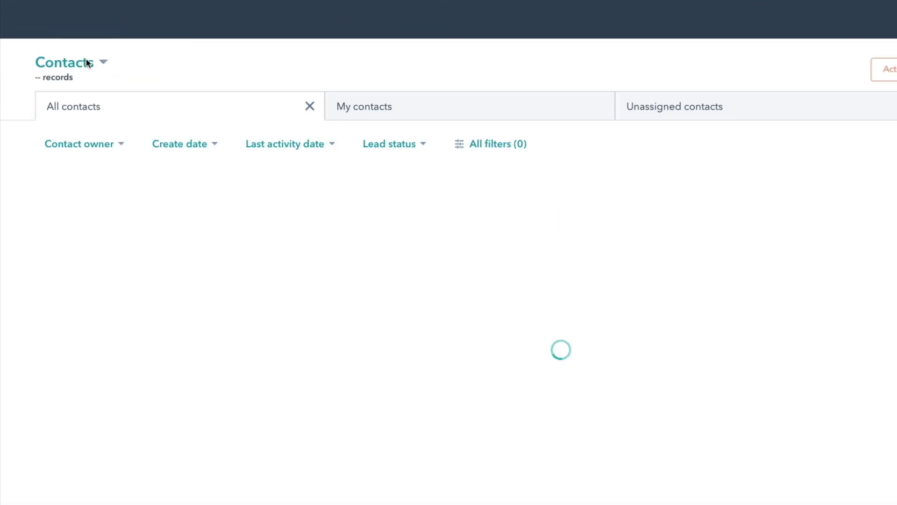
left_click(94, 61)
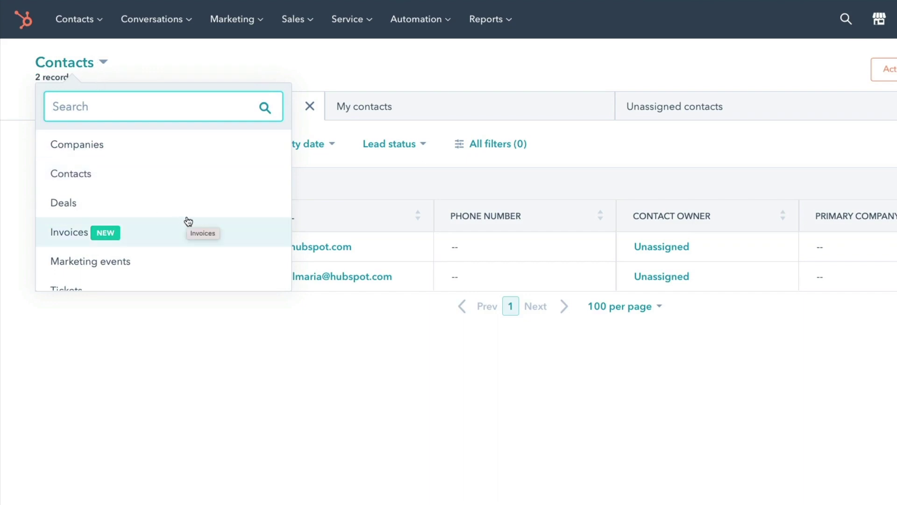
scroll(189, 221, "up", 2)
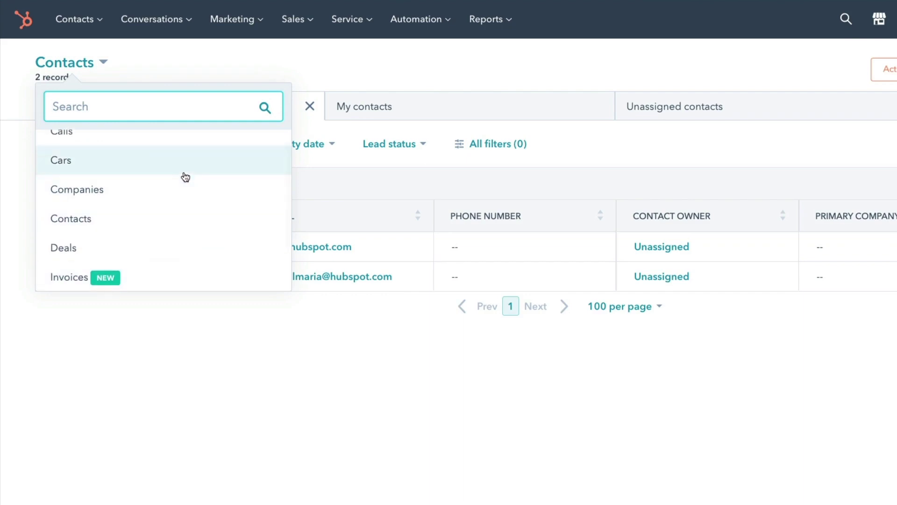